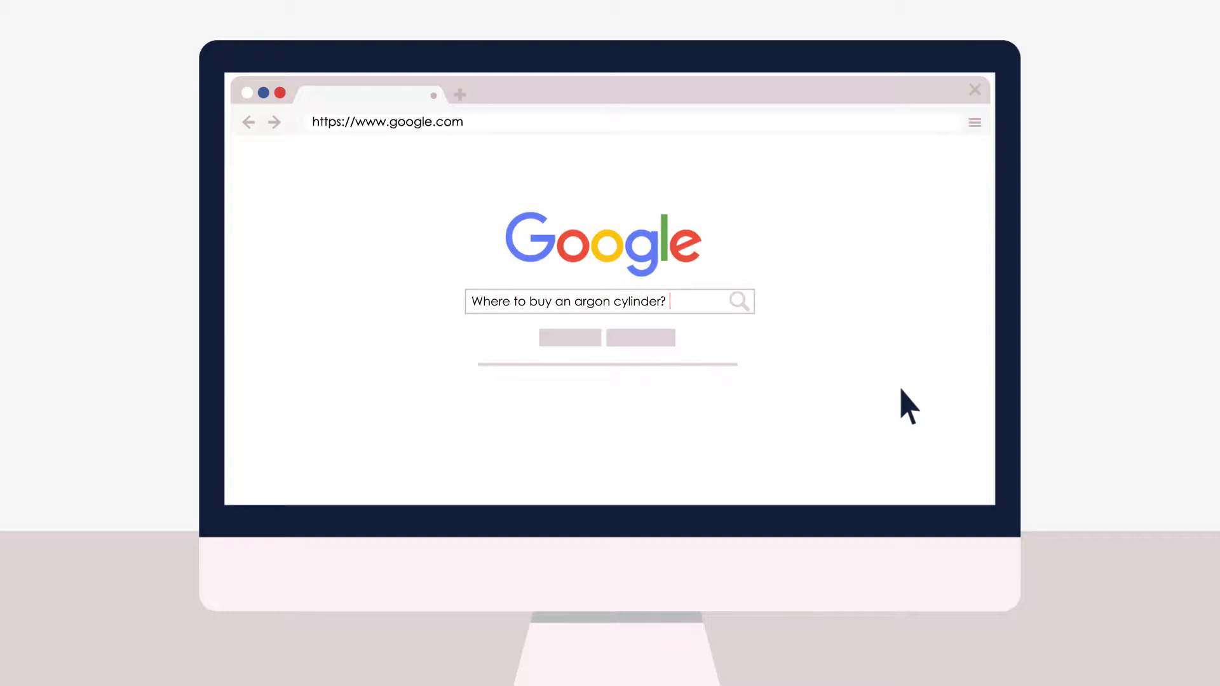
left_click(737, 299)
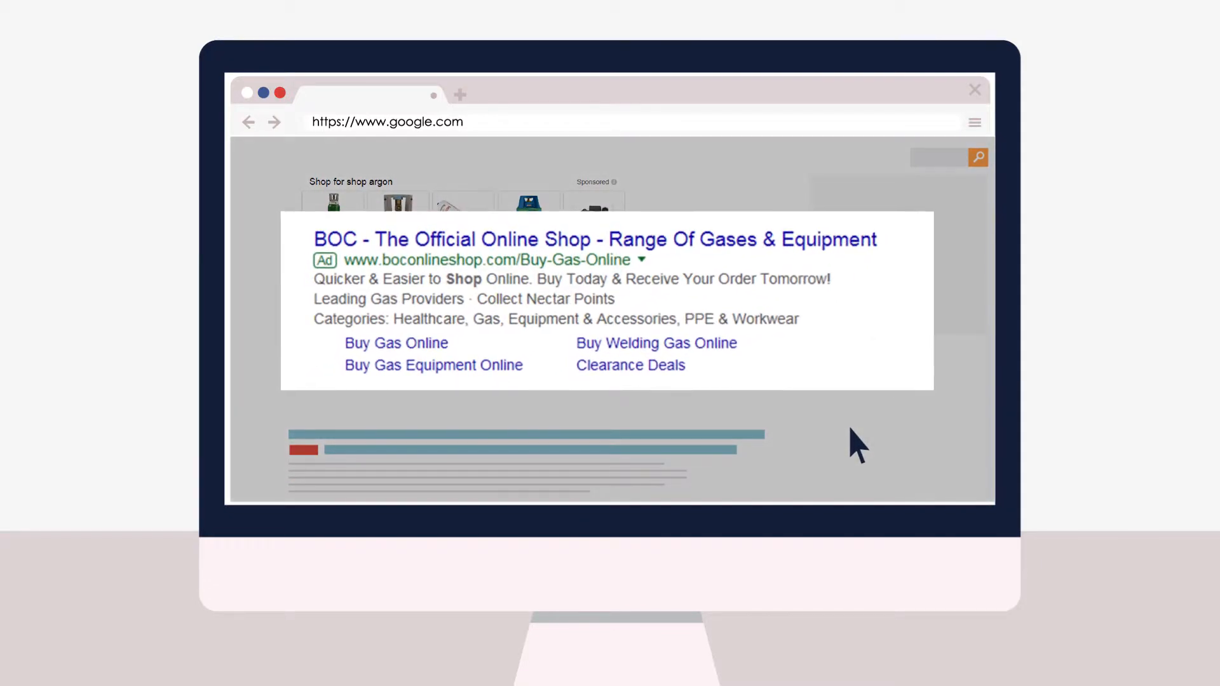